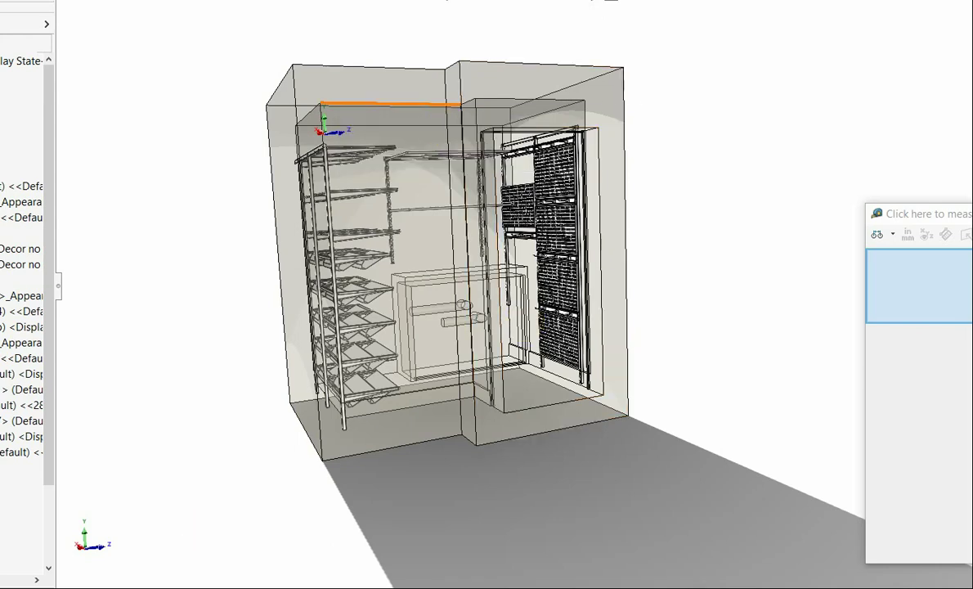
# Orbit the store room to face the shoe racks on the left shelving unit.
pyautogui.moveTo(564, 282)
pyautogui.mouseDown(button='middle')
pyautogui.moveTo(593, 256)
pyautogui.moveTo(591, 278)
pyautogui.moveTo(625, 267)
pyautogui.moveTo(600, 268)
pyautogui.mouseUp(button='middle')
pyautogui.scroll(3, 404, 354)
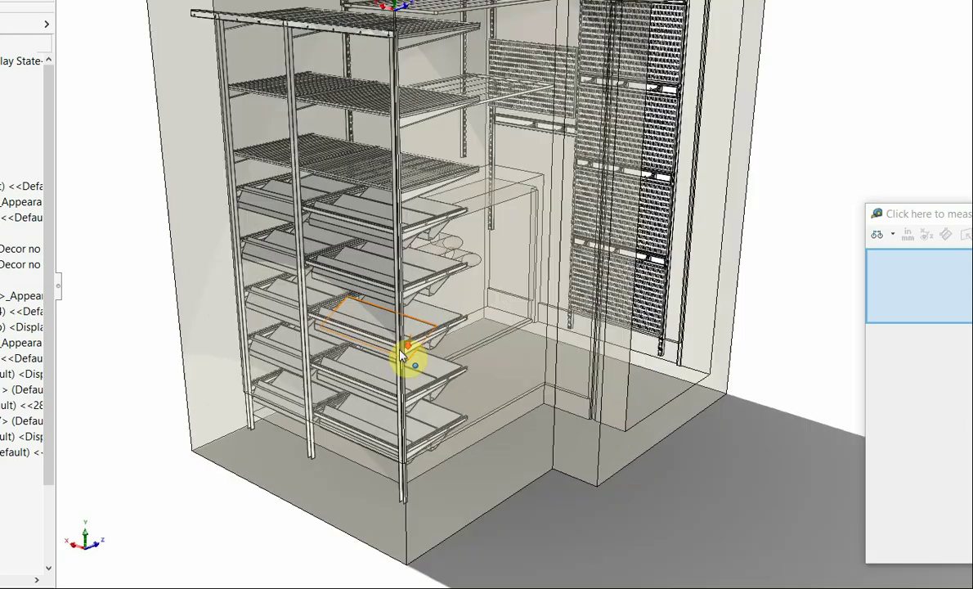
pyautogui.scroll(1, 440, 315)
pyautogui.moveTo(440, 315)
pyautogui.mouseDown(button='middle')
pyautogui.moveTo(446, 330)
pyautogui.moveTo(381, 408)
pyautogui.mouseUp(button='middle')
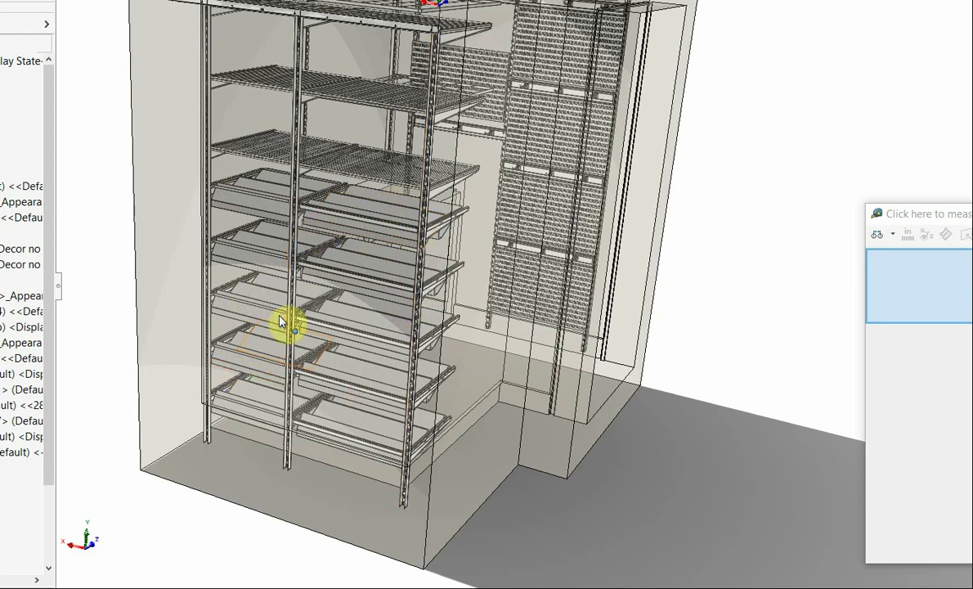
pyautogui.scroll(-2, 351, 245)
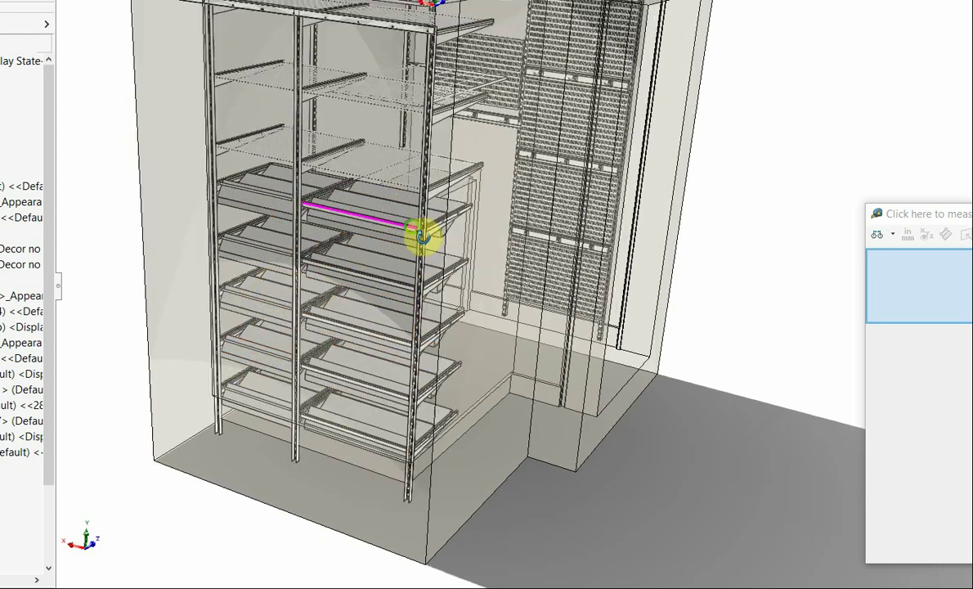
pyautogui.scroll(-2, 419, 235)
pyautogui.scroll(-3, 398, 255)
pyautogui.scroll(6, 424, 191)
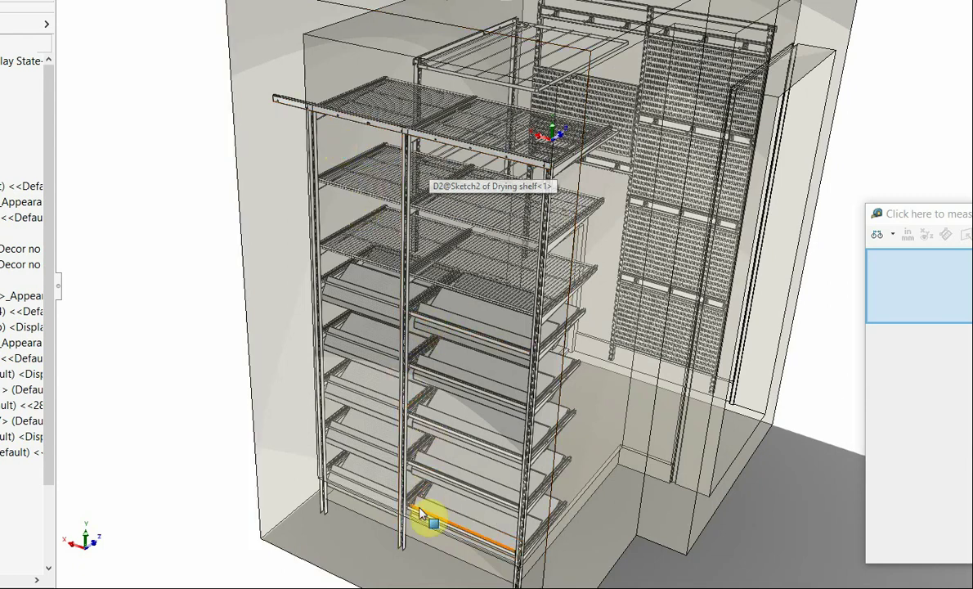
# Orbit to a level, slightly higher view from the left of the whole shelving unit.
pyautogui.moveTo(456, 478)
pyautogui.mouseDown(button='middle')
pyautogui.moveTo(441, 398)
pyautogui.moveTo(512, 400)
pyautogui.moveTo(533, 422)
pyautogui.mouseUp(button='middle')
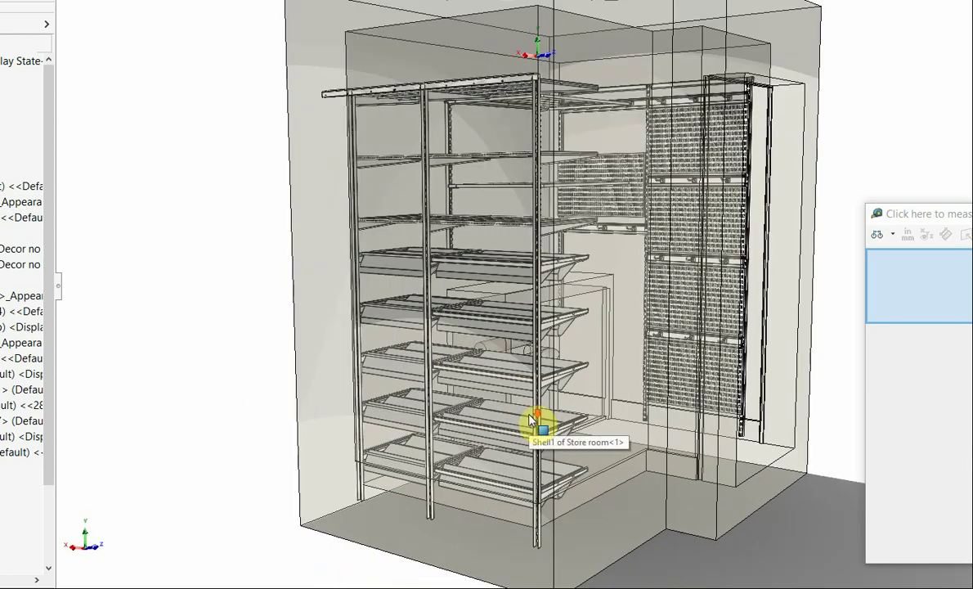
pyautogui.moveTo(506, 269); pyautogui.dragTo(491, 303, button='middle')
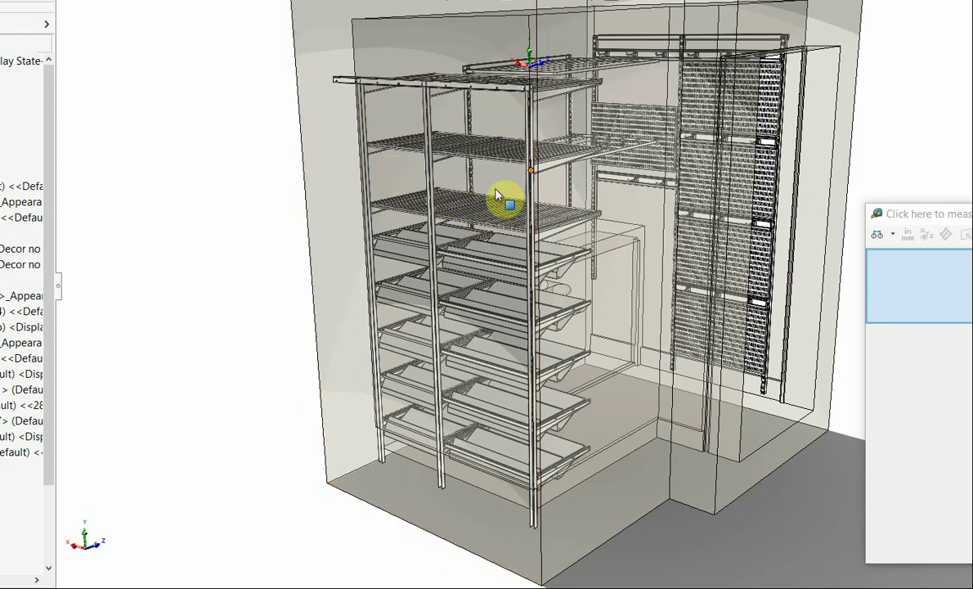
pyautogui.scroll(2, 515, 147)
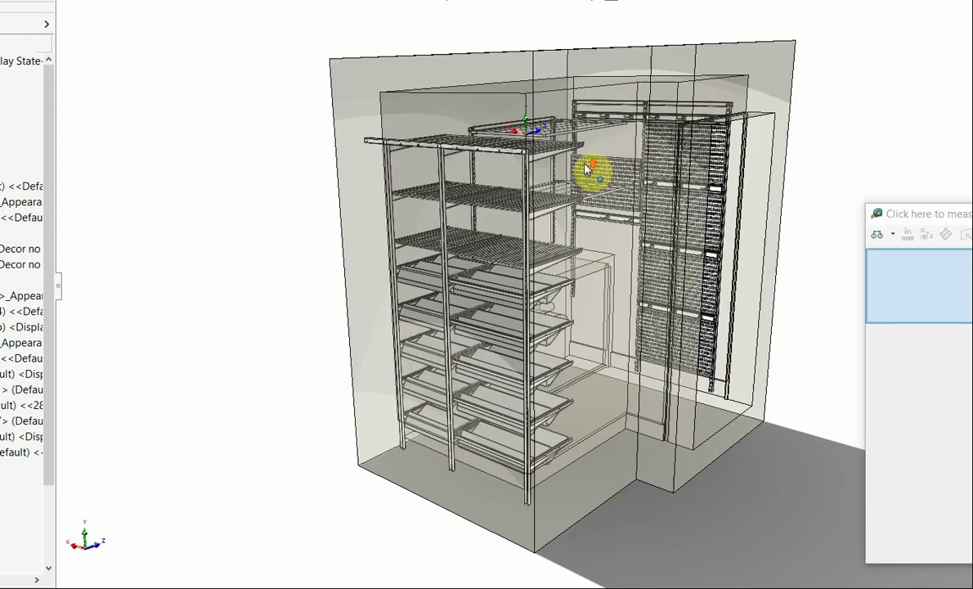
# Orbit the model to look front-on into the room at the shelves, cabinet rods and hook panel.
pyautogui.moveTo(613, 220)
pyautogui.mouseDown(button='middle')
pyautogui.moveTo(580, 191)
pyautogui.moveTo(580, 265)
pyautogui.moveTo(589, 271)
pyautogui.moveTo(590, 239)
pyautogui.moveTo(576, 217)
pyautogui.mouseUp(button='middle')
pyautogui.scroll(-3, 647, 185)
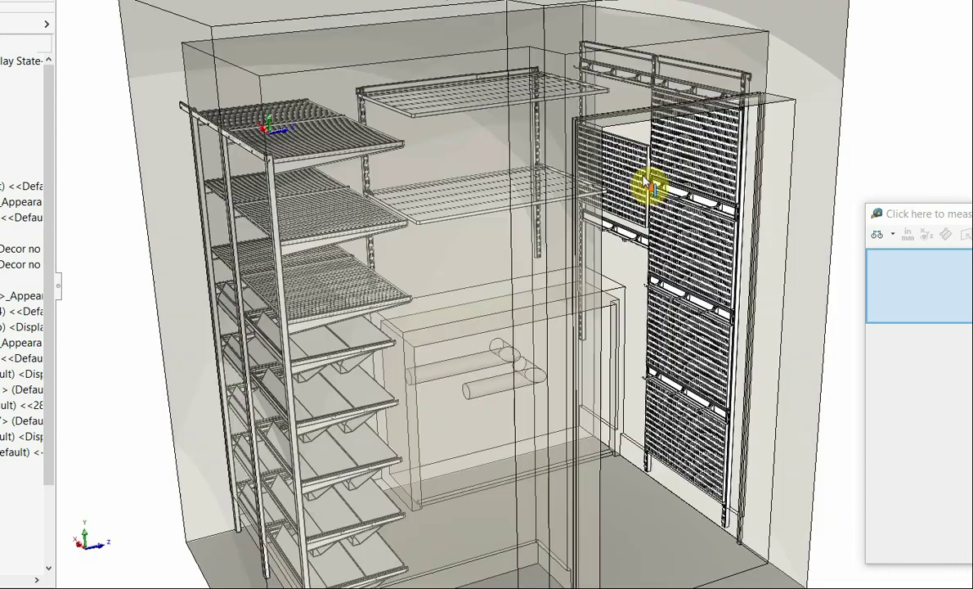